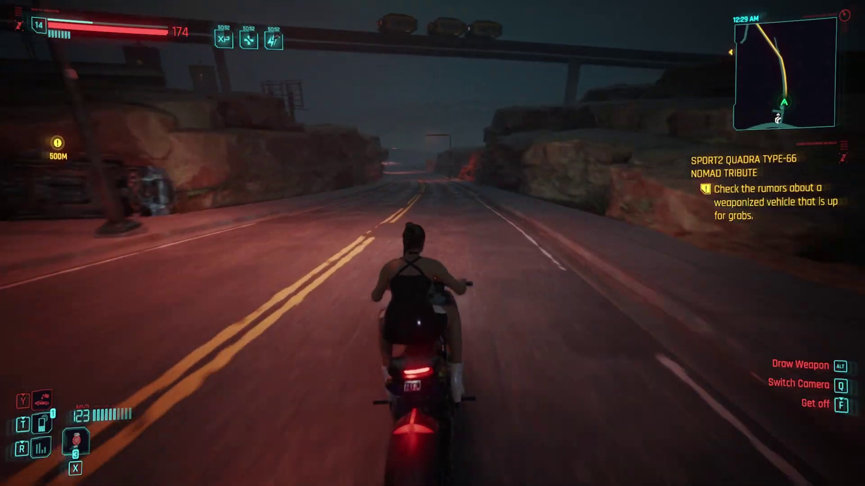
Accelerate the motorcycle down the highway and round the bend toward the quest marker.
key("w")
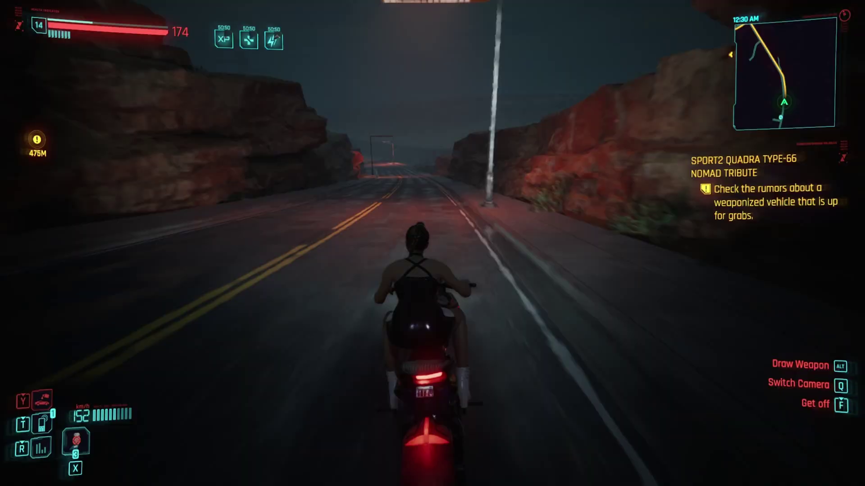
key("w")
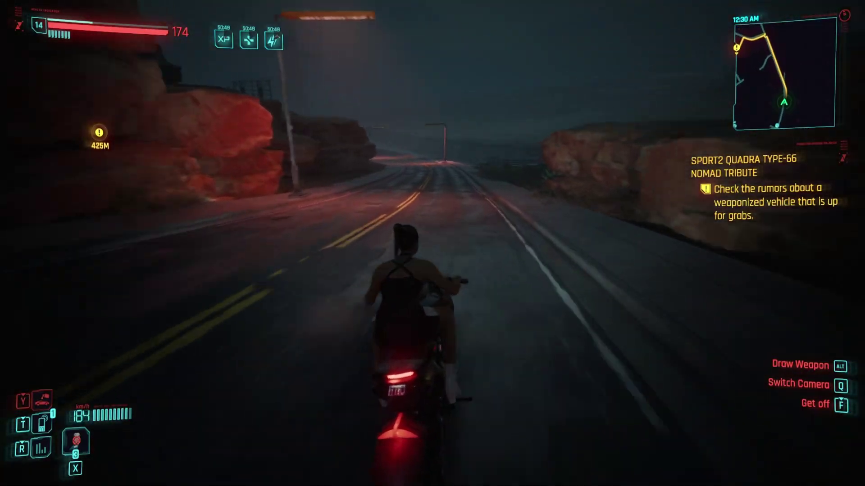
key("w")
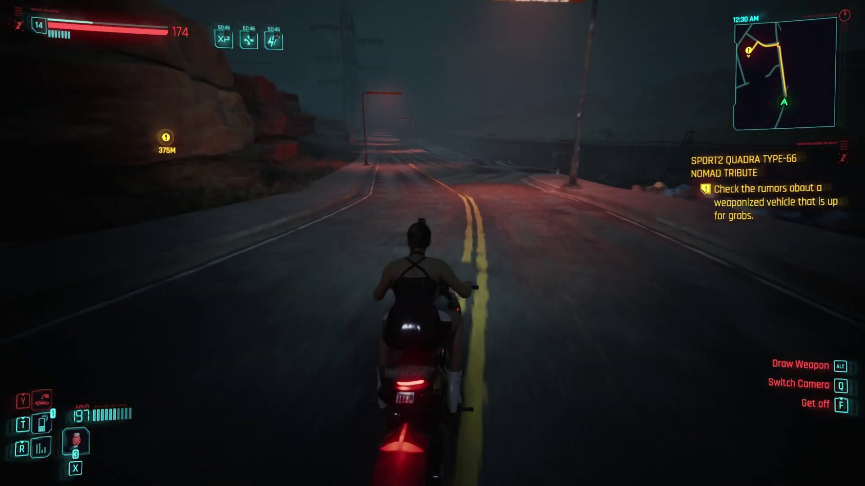
key("w")
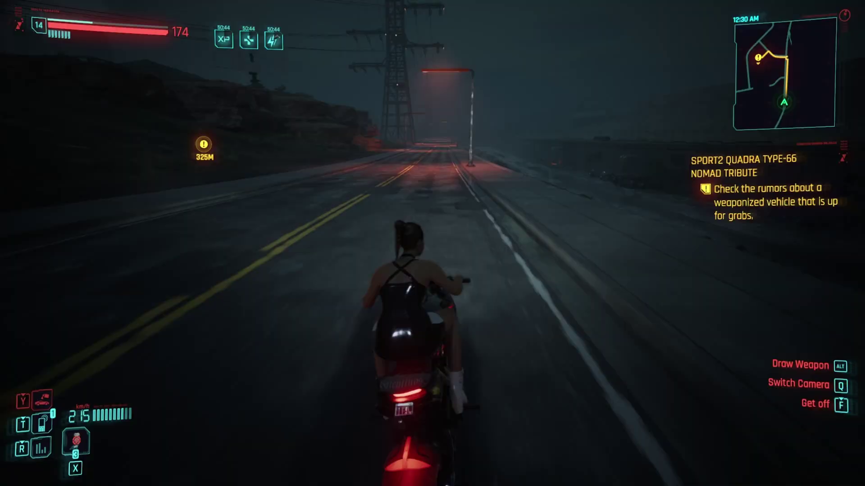
Brake near the marker and swing left across the road toward the roadside.
key("s")
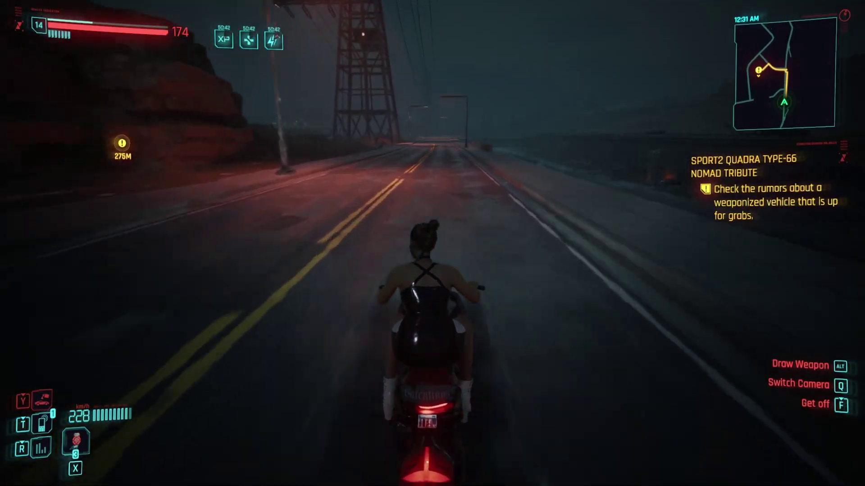
key("s")
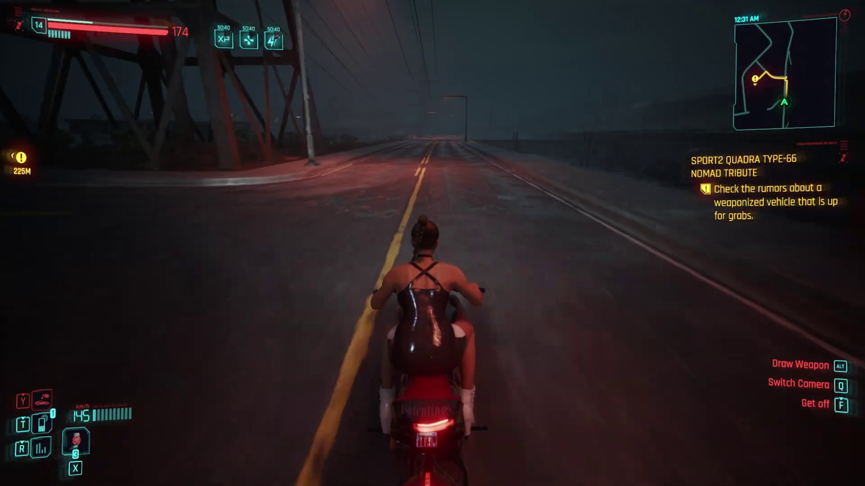
key("w")
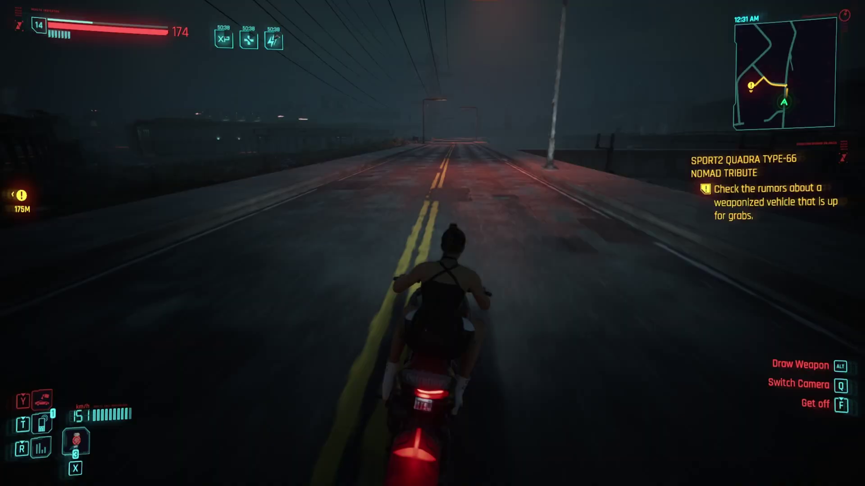
key("a")
key("s")
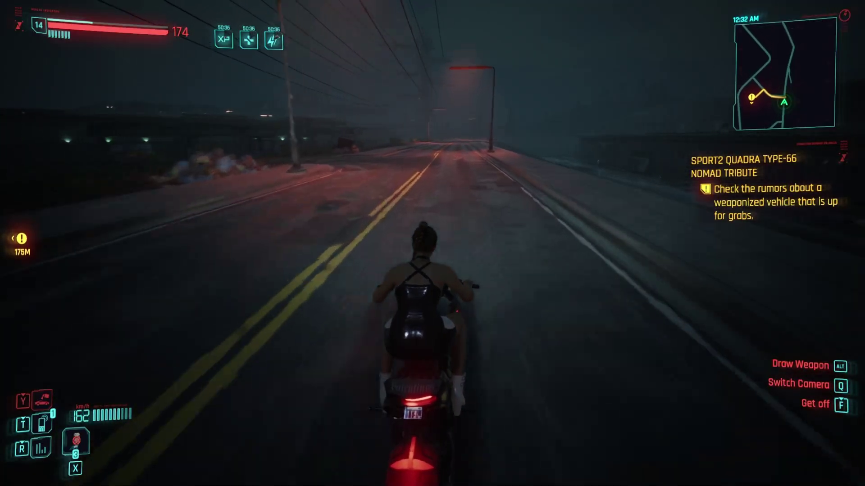
key("a")
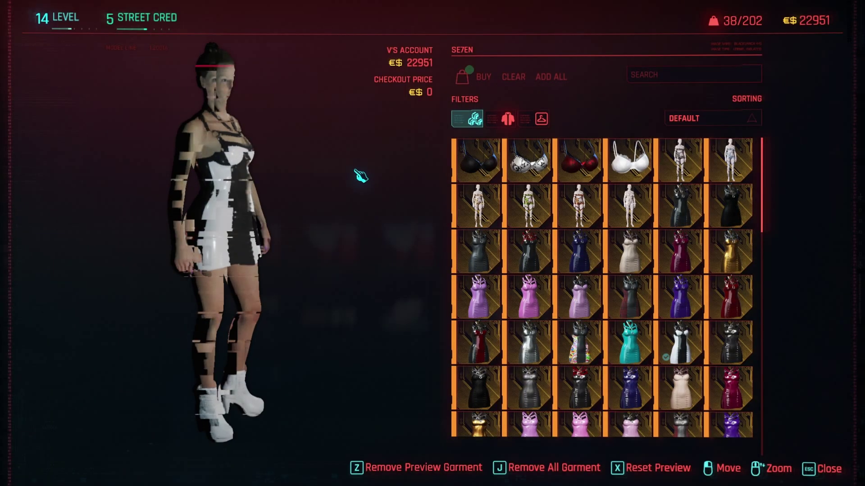
Scroll through the SE7EN store's clothing items, then close the store.
scroll(497, 242, "down", 5)
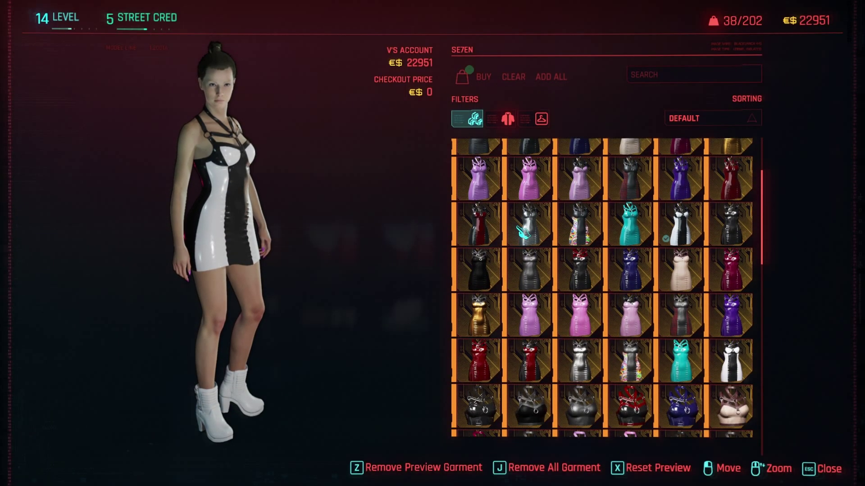
scroll(497, 242, "down", 6)
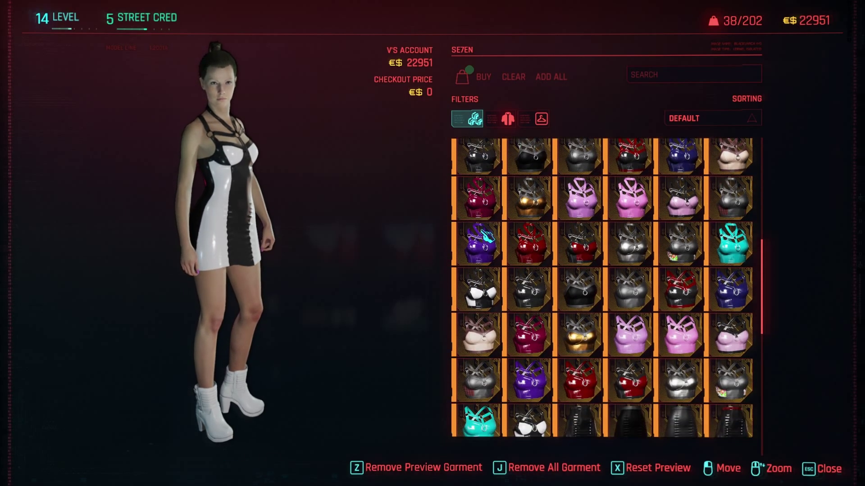
scroll(490, 236, "down", 3)
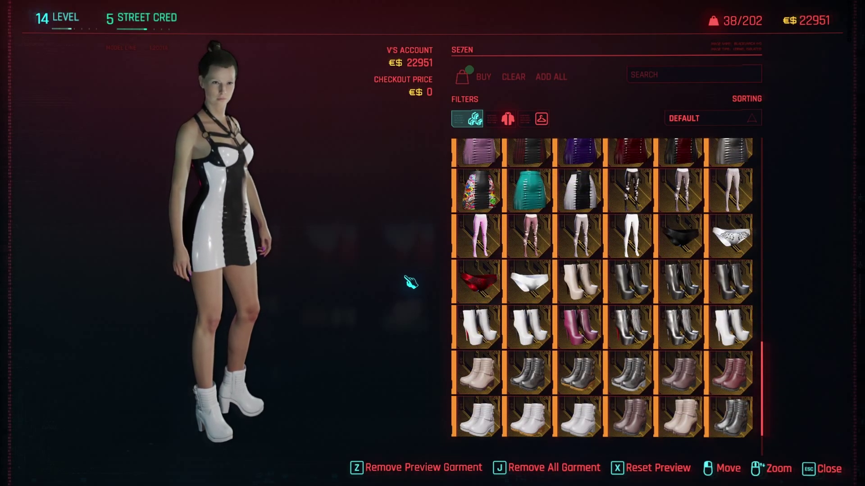
key("Escape")
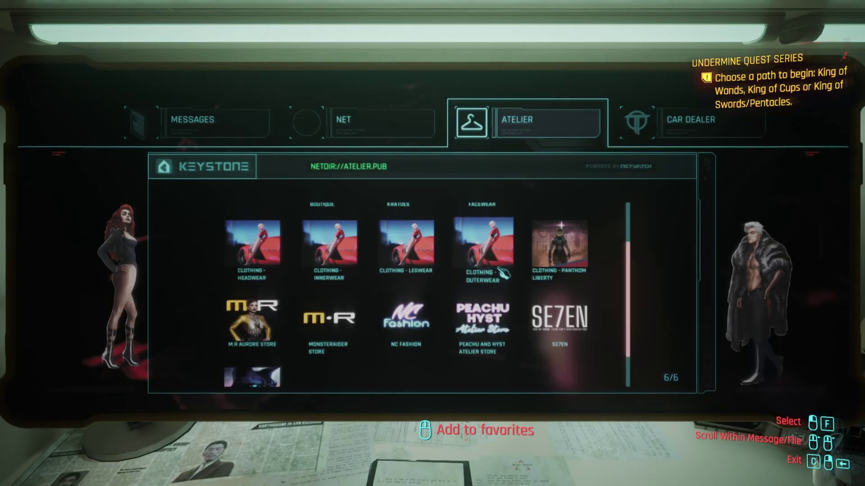
Browse the Clothing - Panthom Liberty store's items, then close it and return up the list.
left_click(585, 251)
scroll(495, 257, "down", 5)
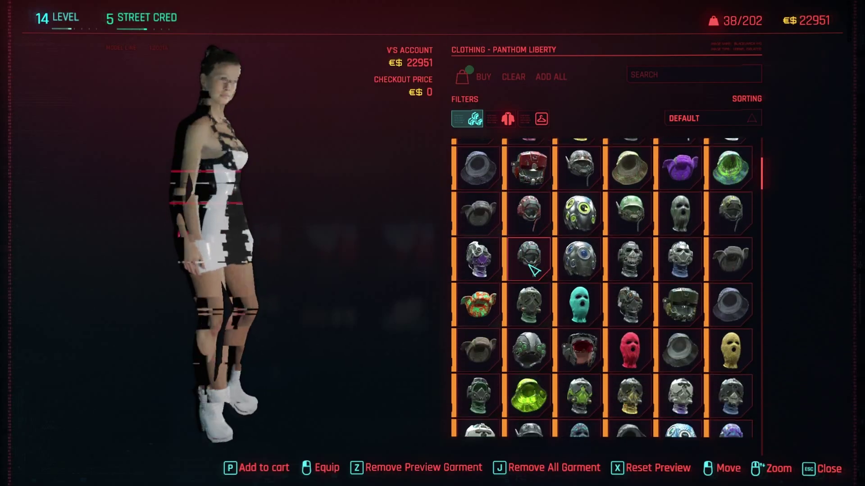
scroll(532, 267, "down", 10)
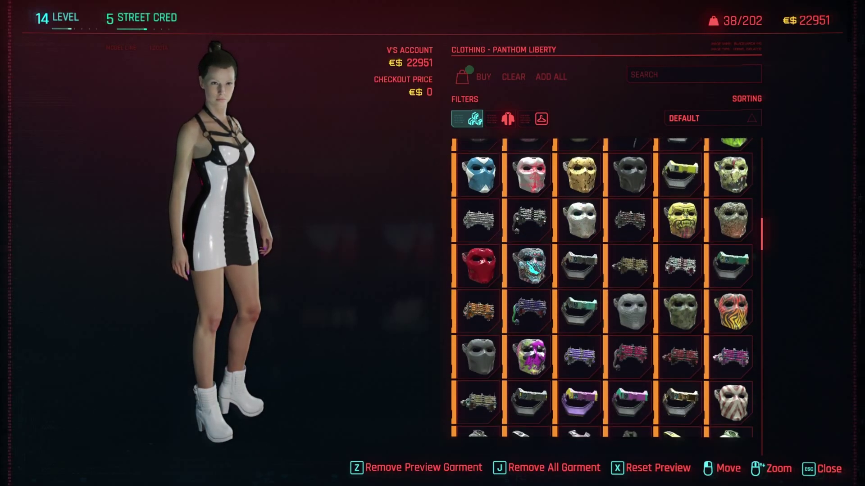
scroll(603, 289, "down", 5)
key("Escape")
scroll(428, 279, "up", 3)
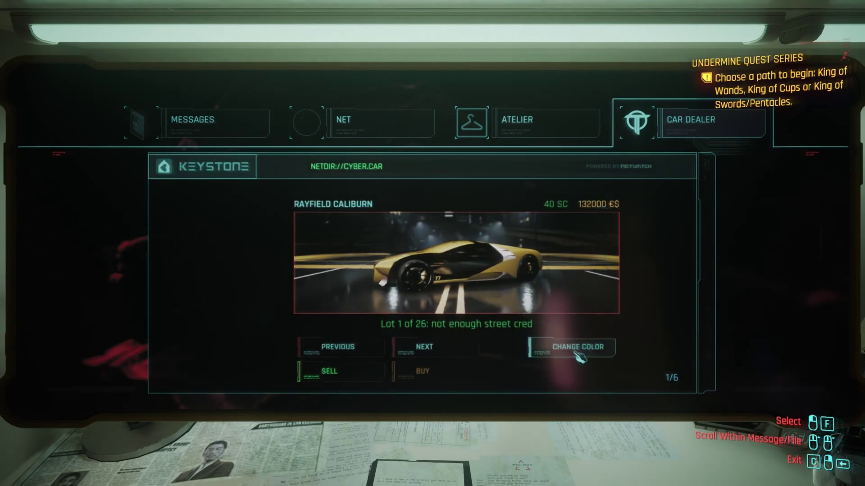
Page through the car dealer's vehicle lots with NEXT up to Lot 14.
left_click(463, 349)
left_click(463, 349)
left_click(463, 350)
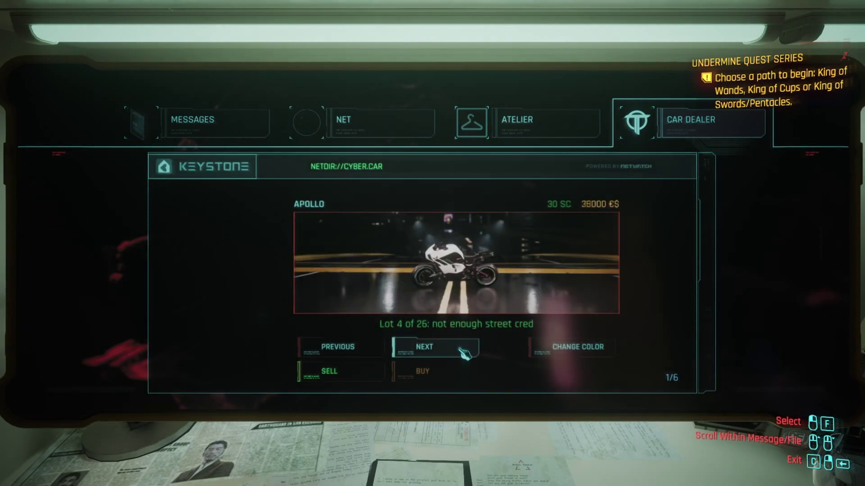
left_click(464, 351)
left_click(464, 351)
left_click(463, 351)
left_click(464, 352)
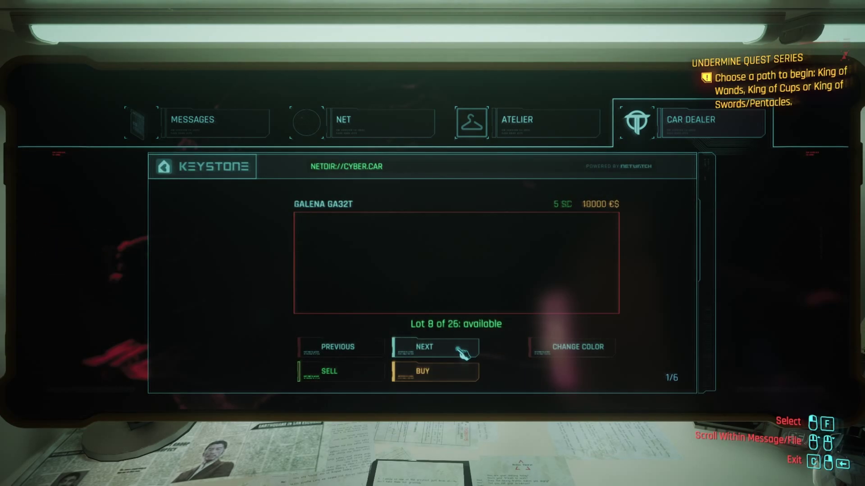
left_click(463, 352)
left_click(463, 352)
left_click(462, 353)
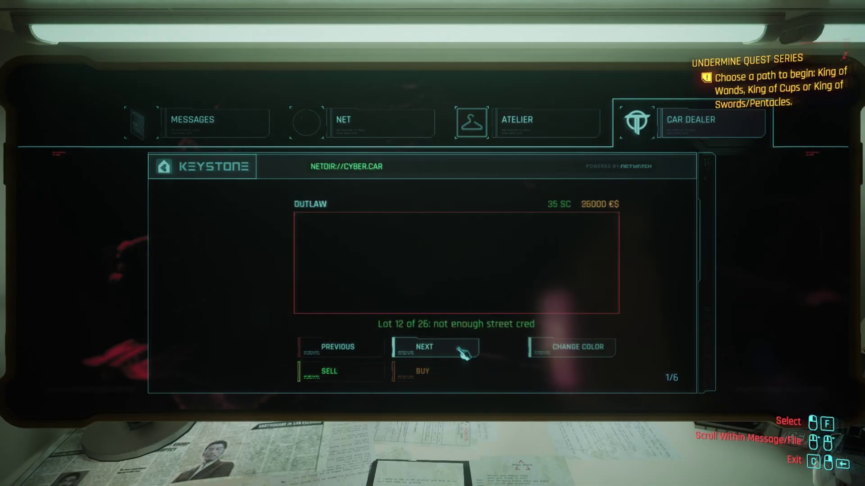
left_click(463, 353)
left_click(464, 352)
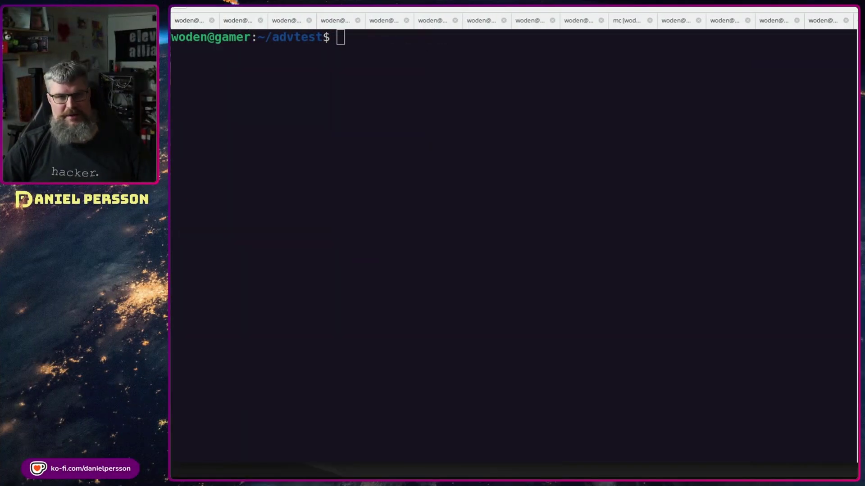
left_click(639, 211)
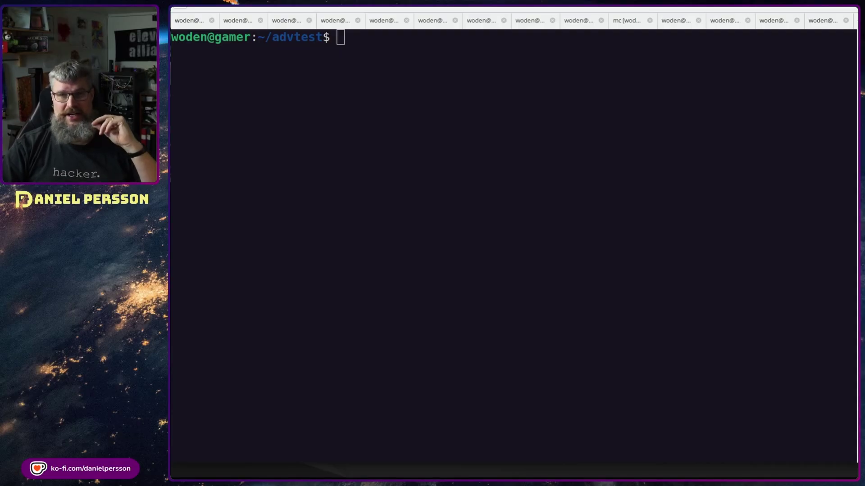
Create the 'work' venv with python3 -m venv work and activate it.
middle_click(491, 183)
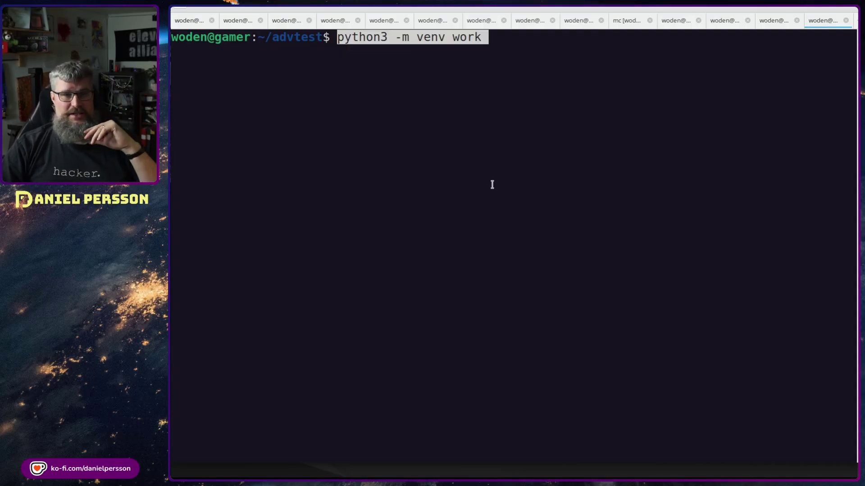
key("Return")
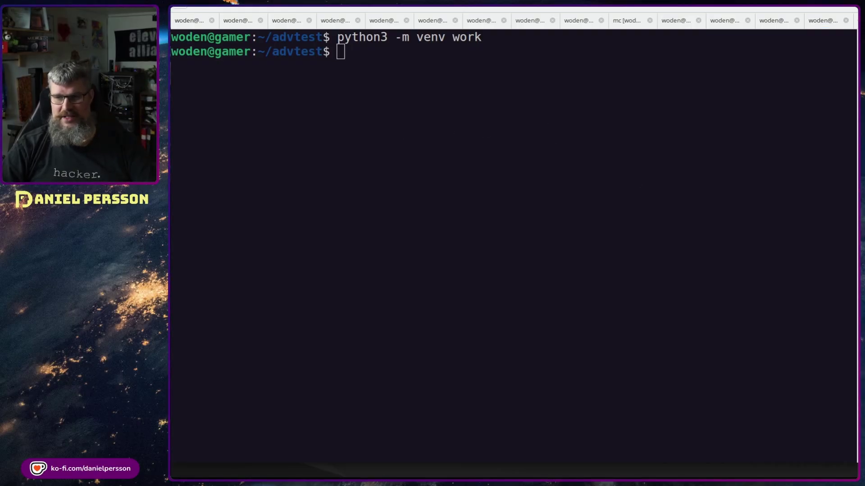
left_click(609, 134)
type("source work/bin/activate")
key("Return")
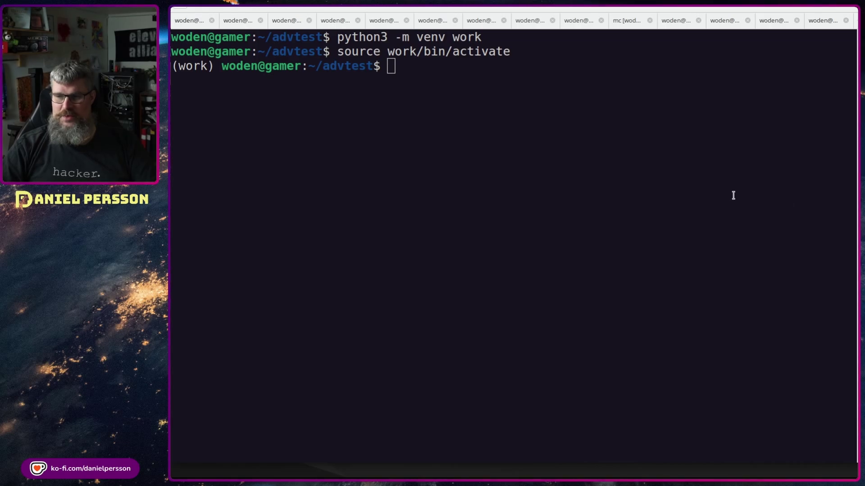
Install pipx into the venv, then run pipx install protontricks.
left_click(672, 164)
type("python3 -m pip install pipx")
key("Return")
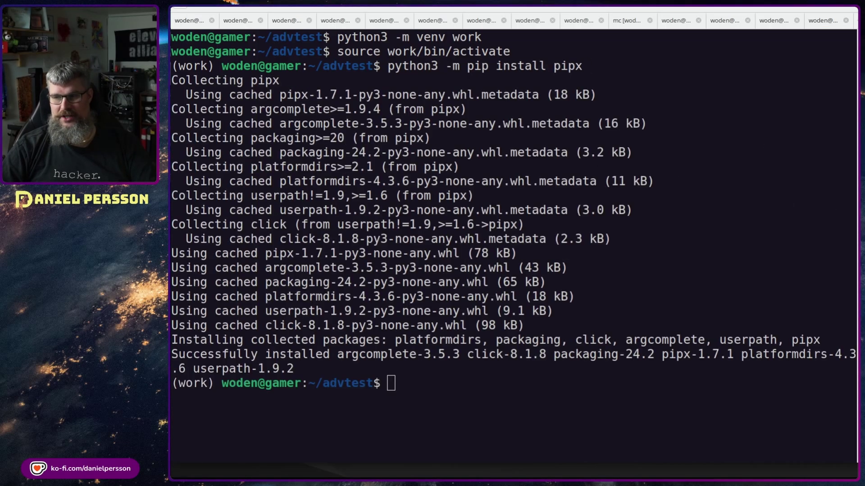
left_click(720, 219)
type("pipx install protontricks")
key("Return")
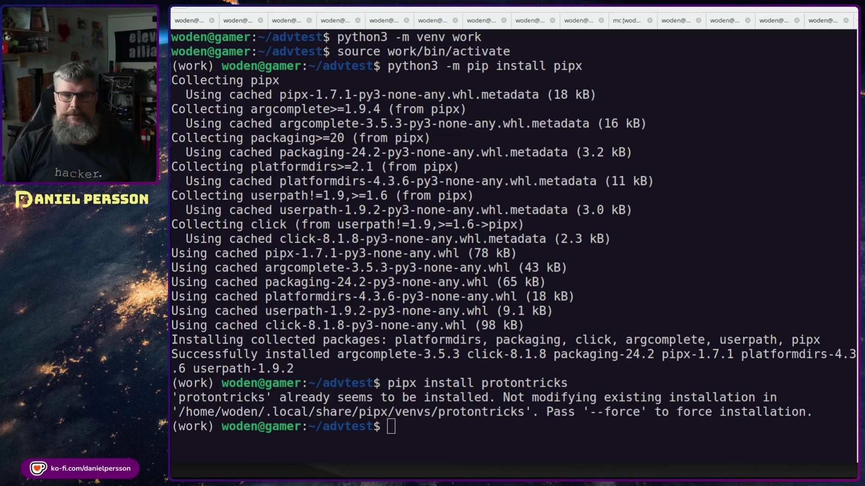
Run the protontricks --no-bwrap --gui -v command after highlighting its WINESERVER, --no-bwrap and --gui parts.
middle_click(701, 256)
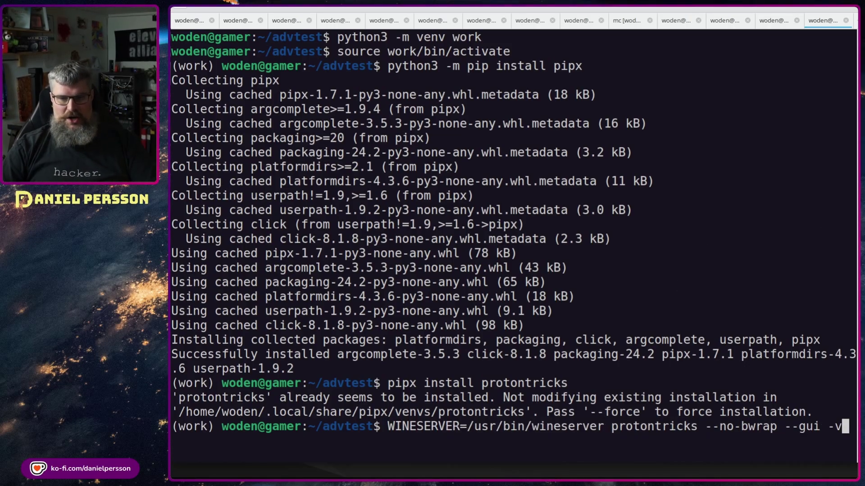
double_click(416, 426)
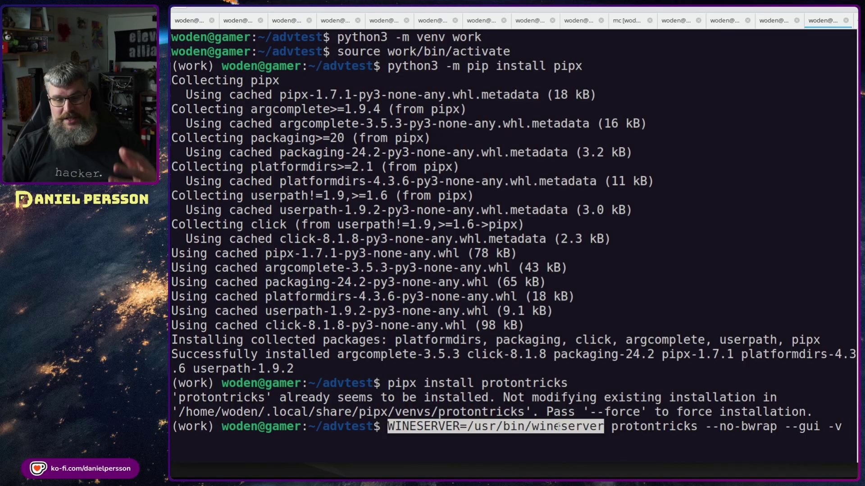
double_click(637, 427)
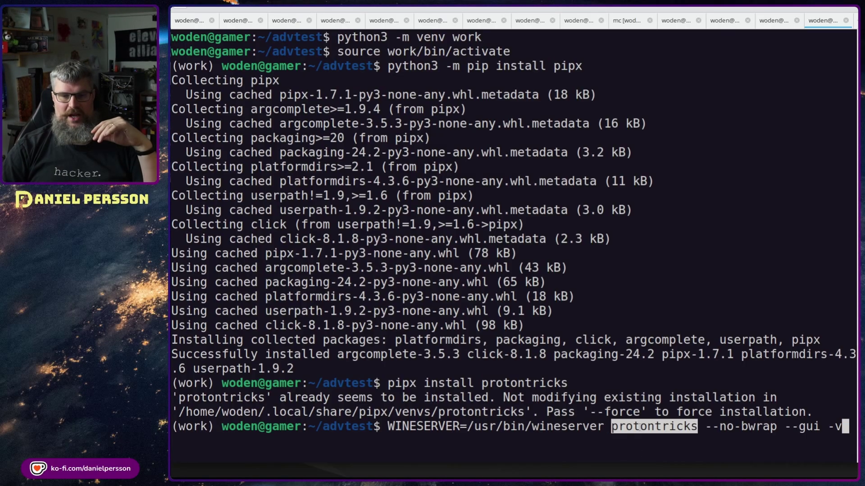
left_click_drag(705, 427, 782, 425)
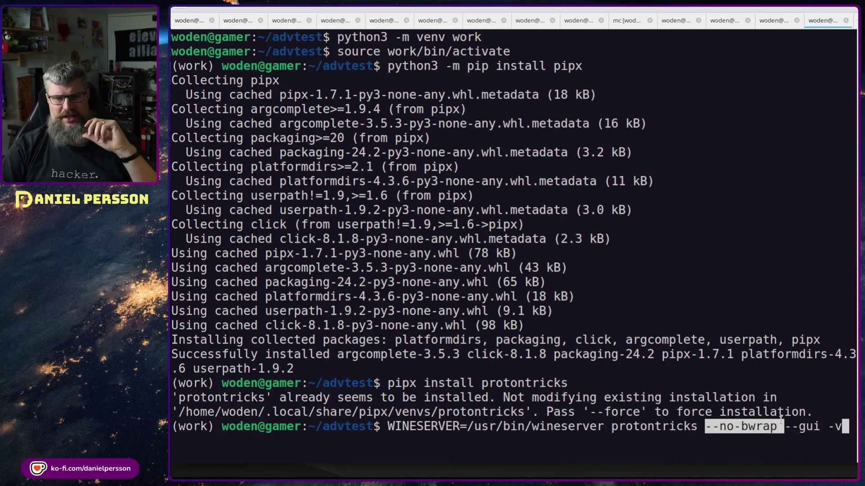
double_click(812, 425)
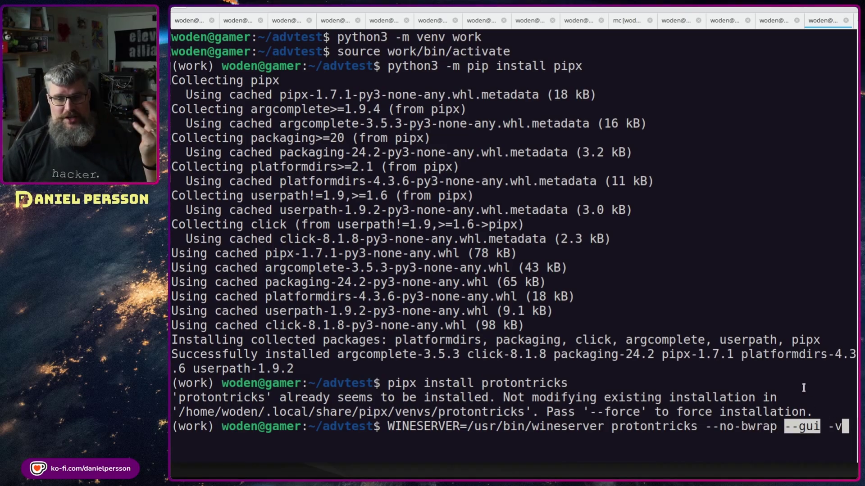
key("Return")
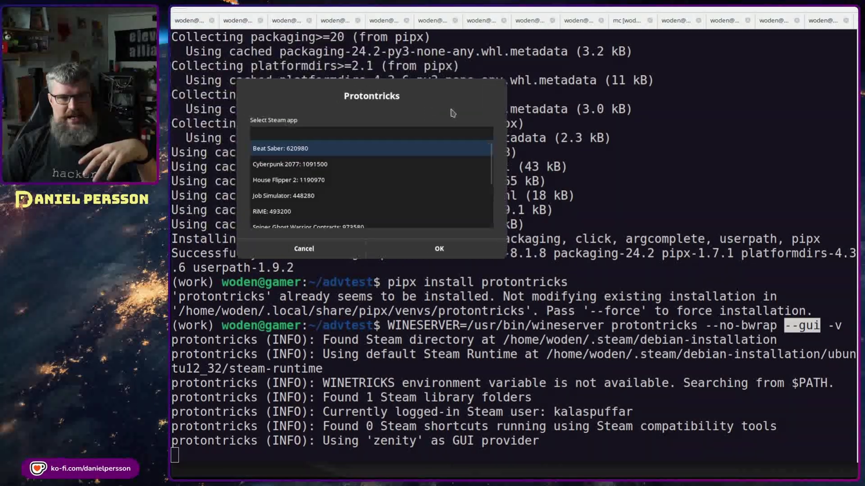
Select 'Cyberpunk 2077: 1091500' in the Steam app list and confirm it.
scroll(547, 171, "down", 4)
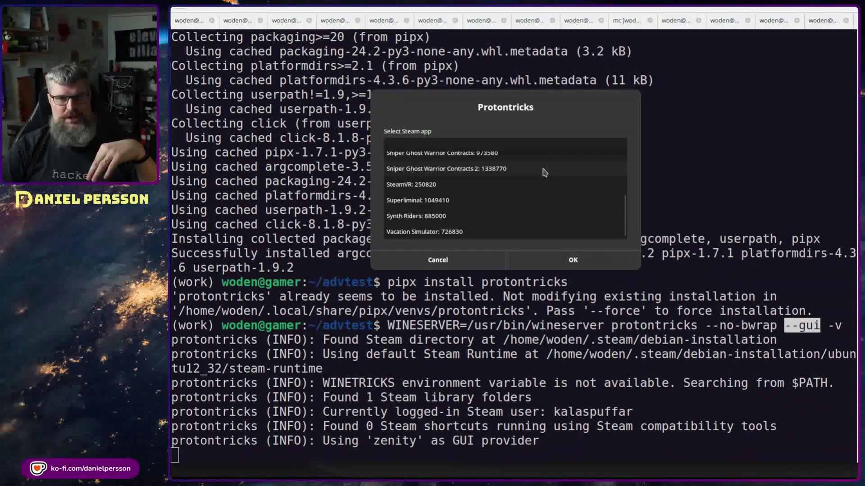
scroll(544, 174, "up", 4)
left_click(457, 175)
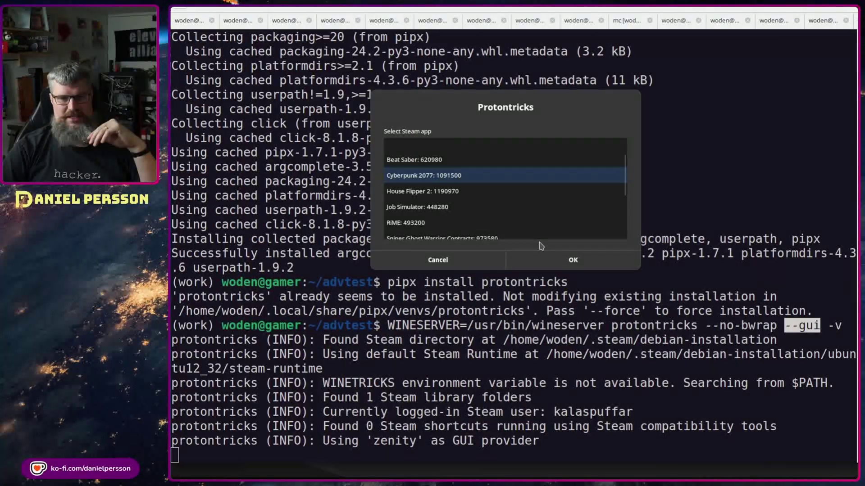
left_click(540, 256)
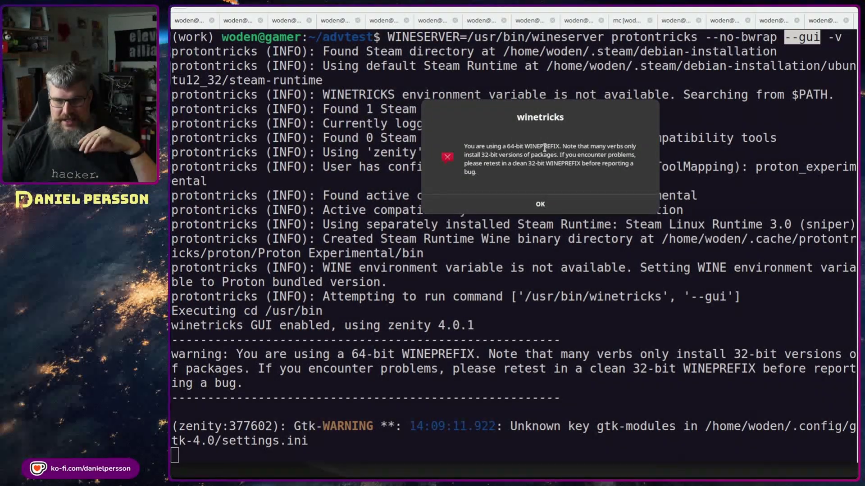
Dismiss the 64-bit prefix warning and continue with the default wineprefix.
left_click(555, 203)
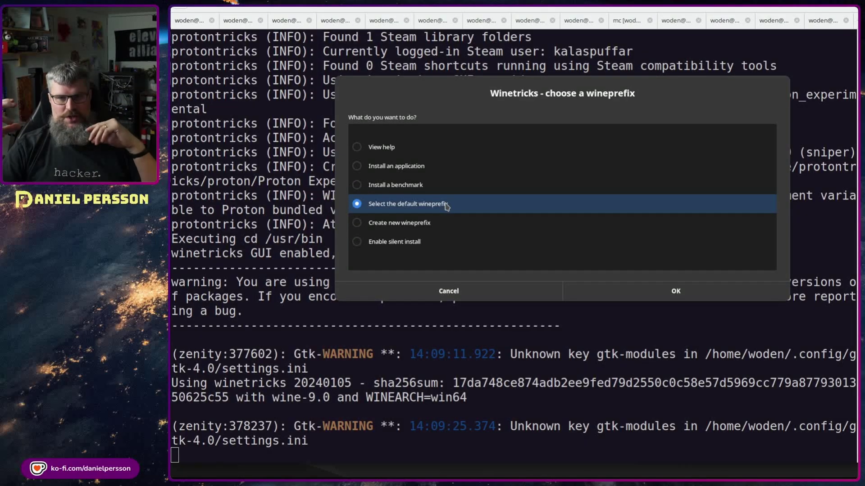
left_click(679, 299)
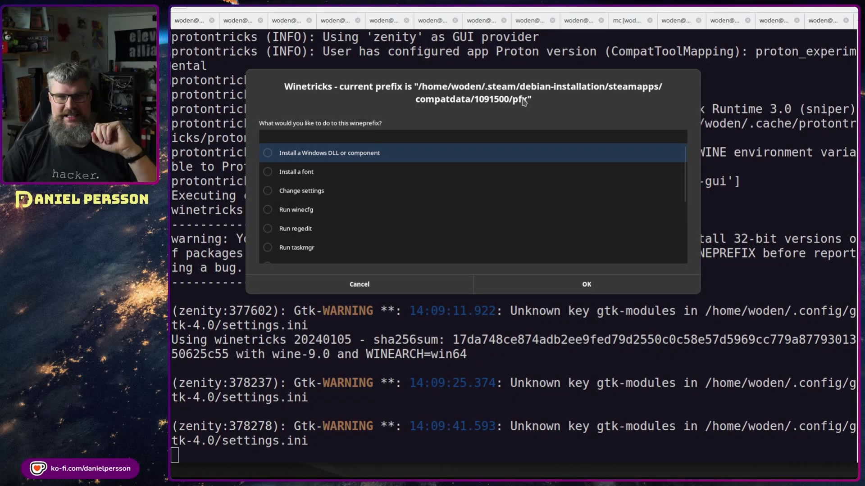
Choose to install a Windows DLL or component and tick d3dcompiler_47 in the list.
left_click(329, 160)
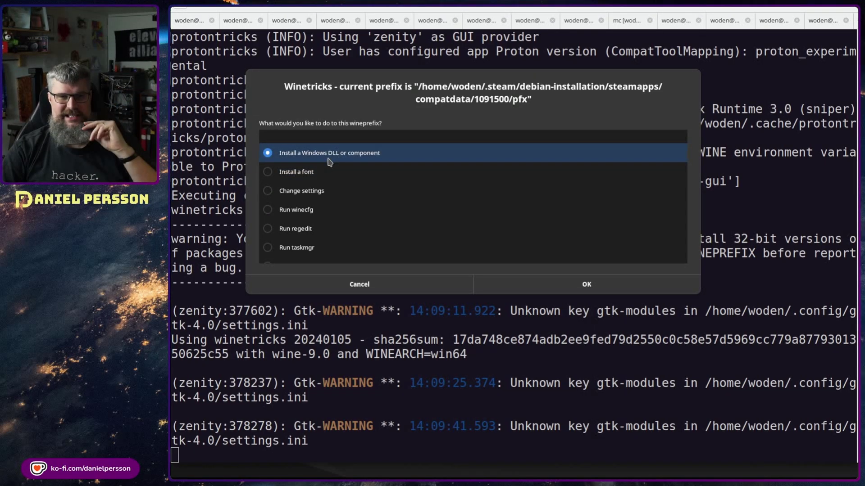
left_click(585, 284)
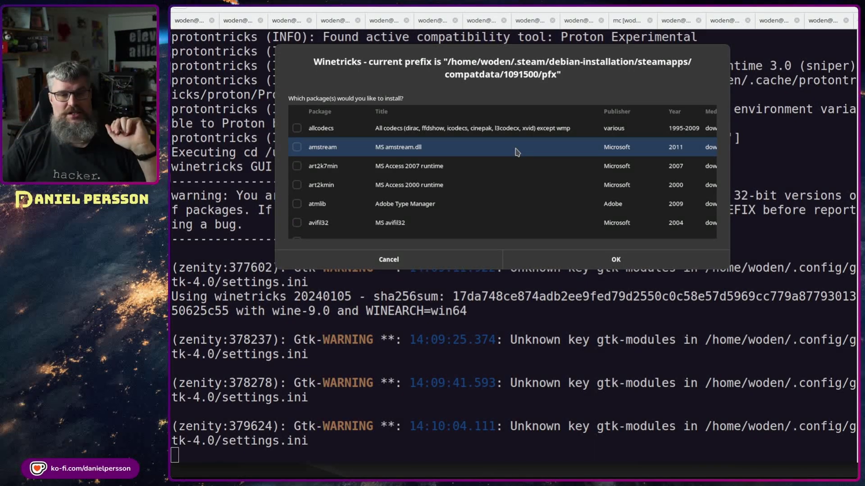
scroll(588, 148, "down", 2)
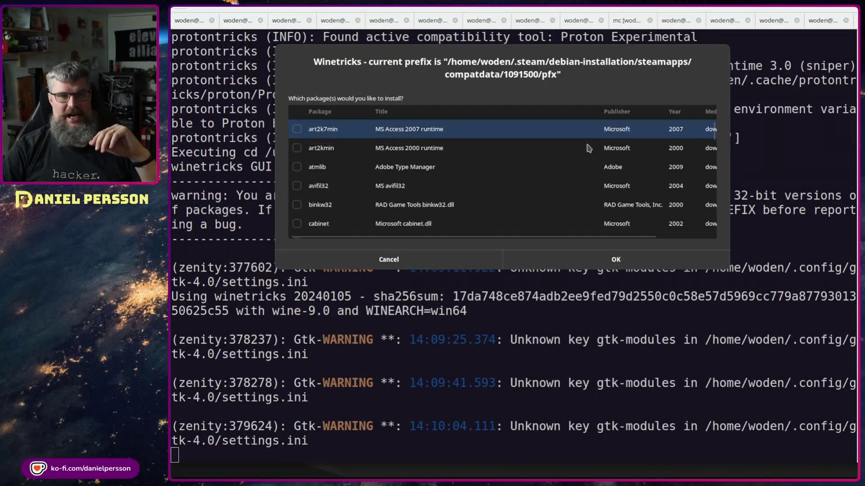
scroll(587, 148, "down", 8)
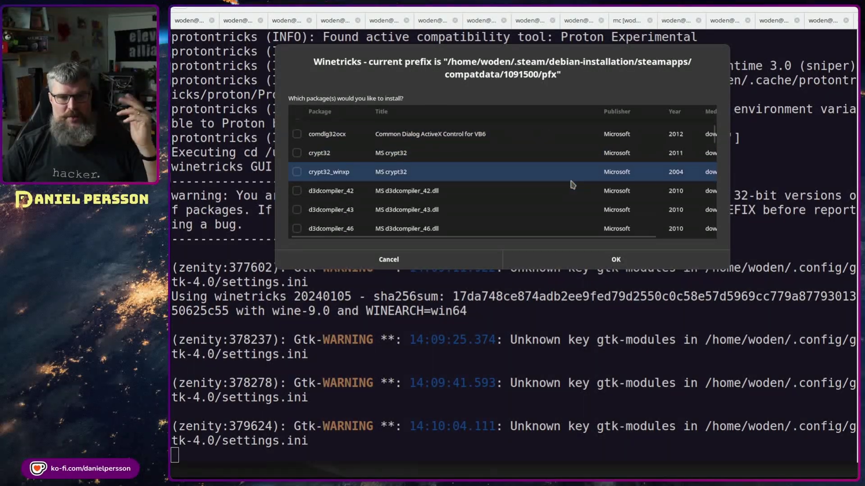
scroll(572, 185, "down", 3)
left_click(297, 192)
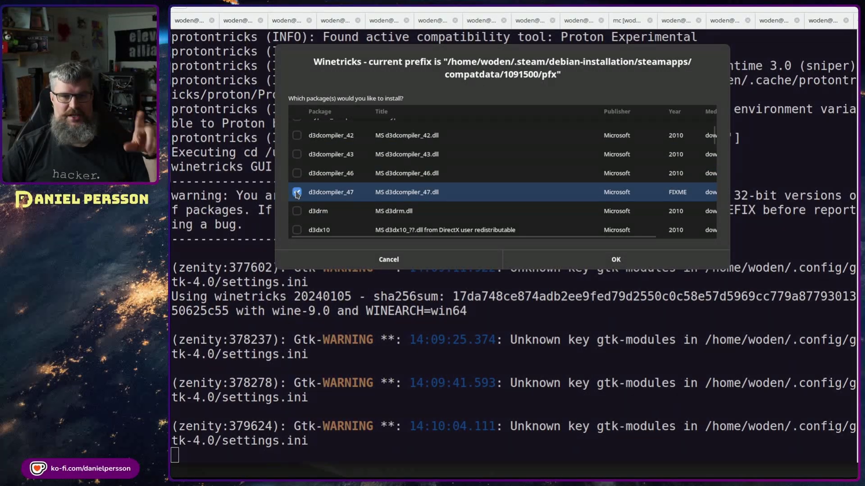
left_click(316, 198)
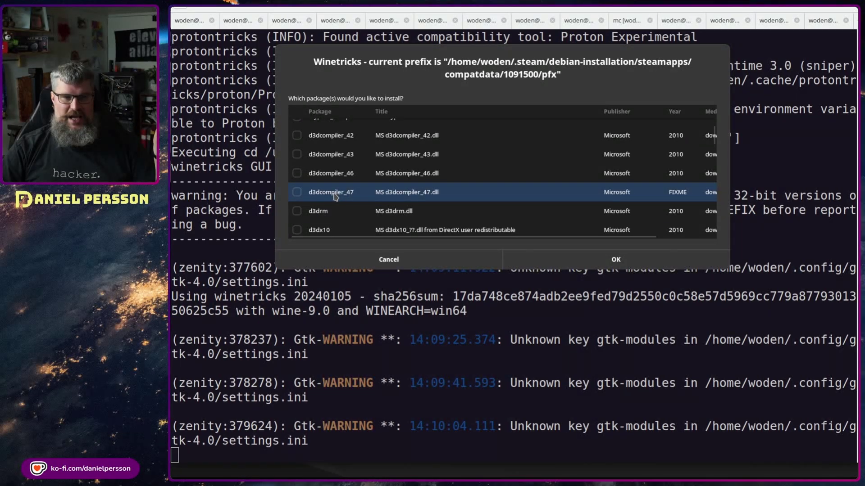
left_click(296, 193)
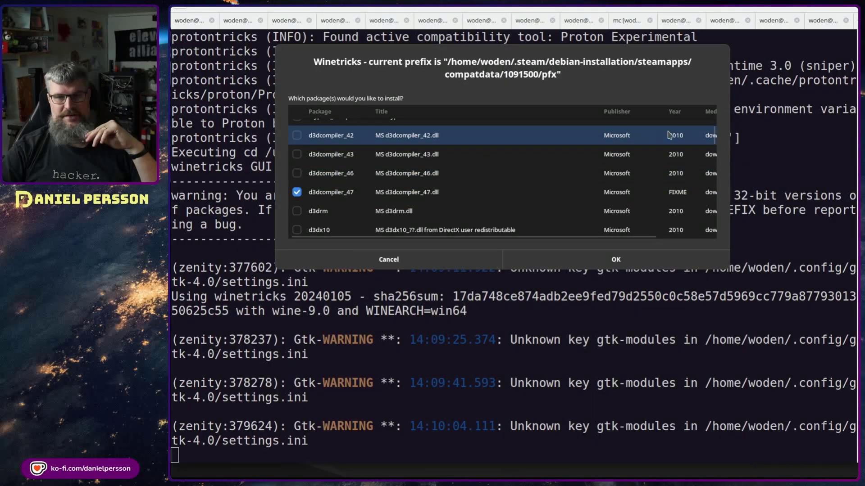
Tick vcrun2022 as well, then cancel out of the component list.
left_click_drag(713, 135, 723, 223)
left_click(297, 191)
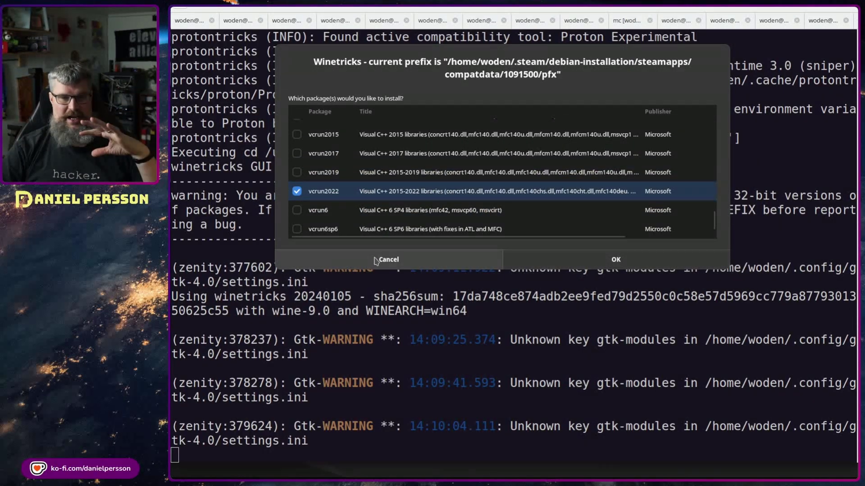
left_click(407, 260)
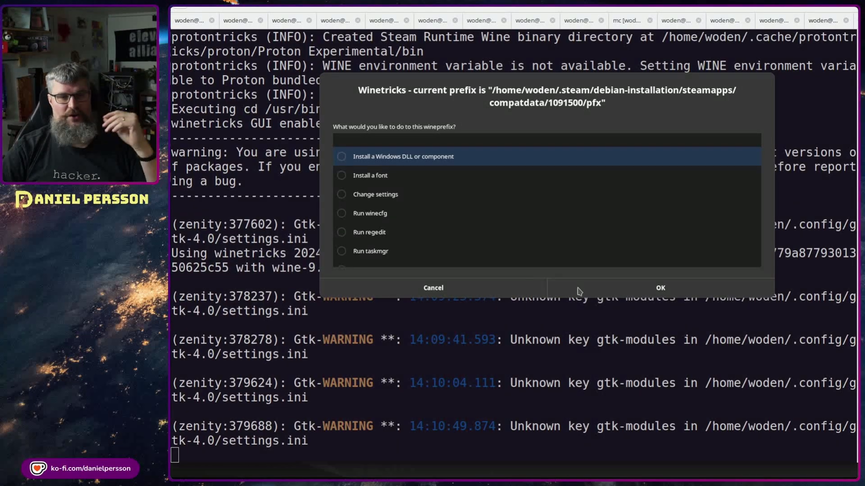
Run winecfg for the Cyberpunk 2077 prefix from the Winetricks menu.
left_click(405, 213)
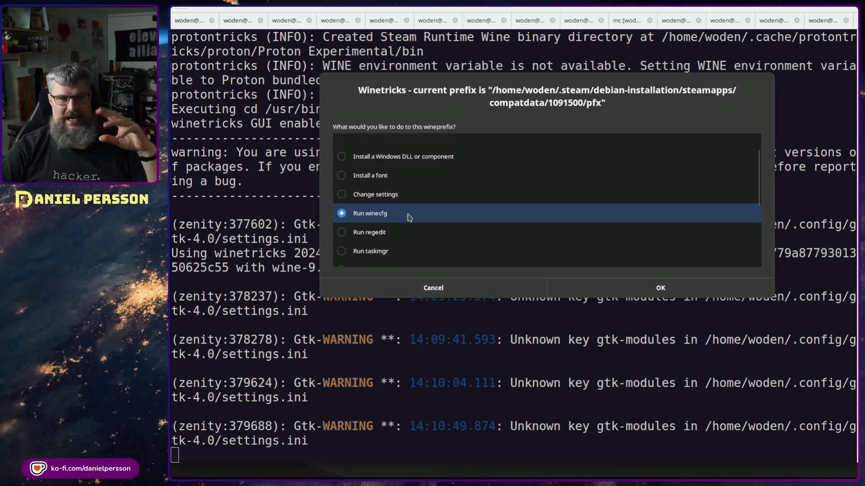
left_click(637, 284)
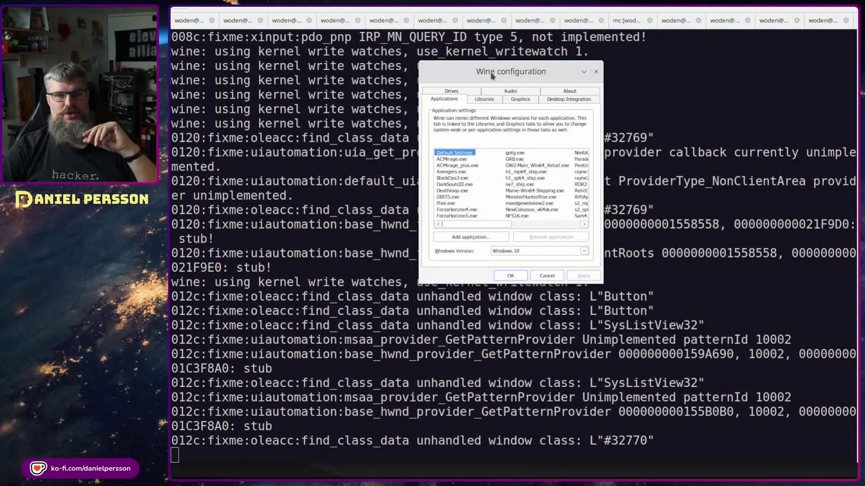
On the Libraries tab, inspect the winmm, version, tweakd, red4ext and scc_lib overrides.
left_click(486, 102)
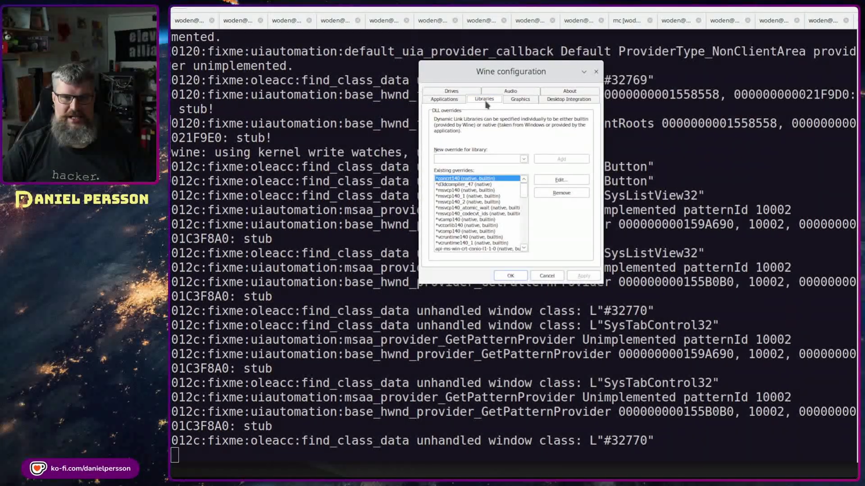
left_click(450, 159)
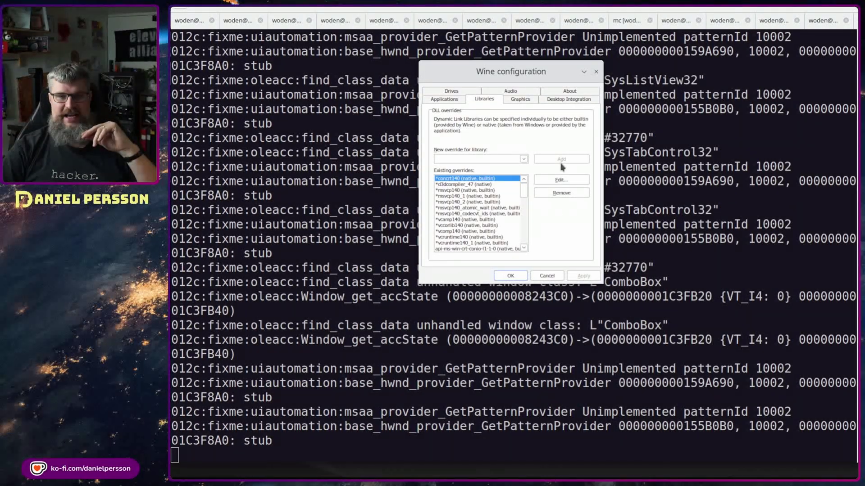
left_click_drag(524, 190, 524, 239)
left_click(445, 249)
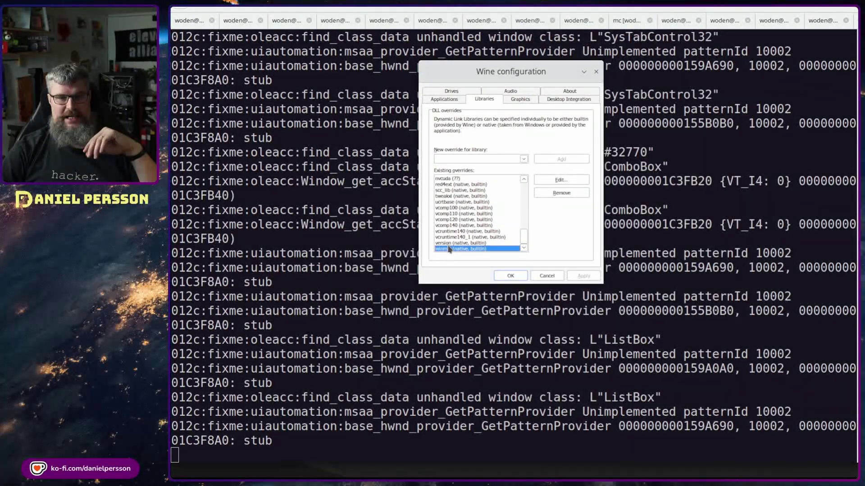
left_click(449, 244)
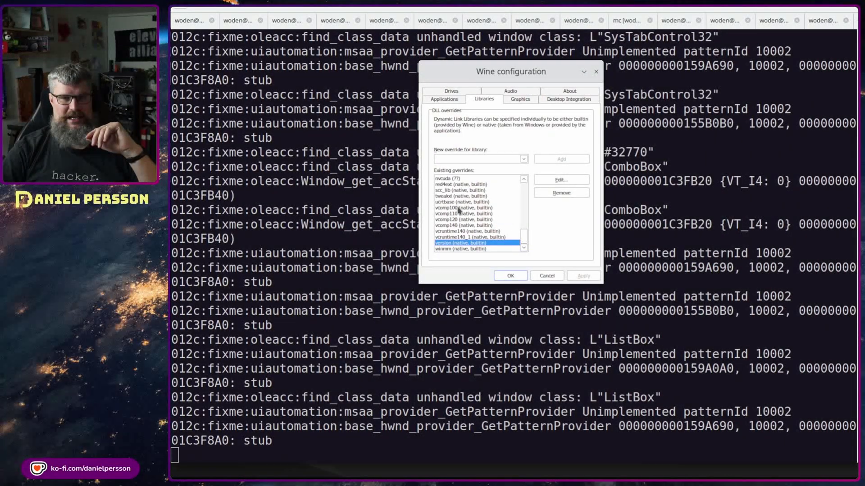
left_click(447, 196)
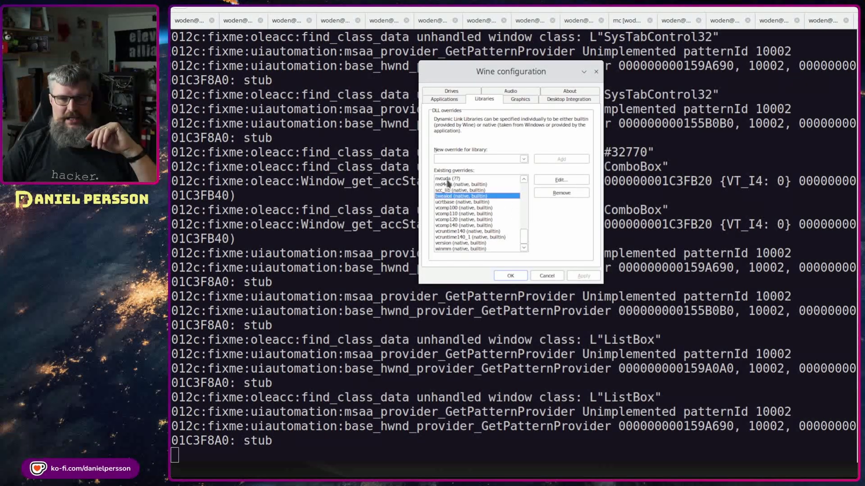
left_click(450, 184)
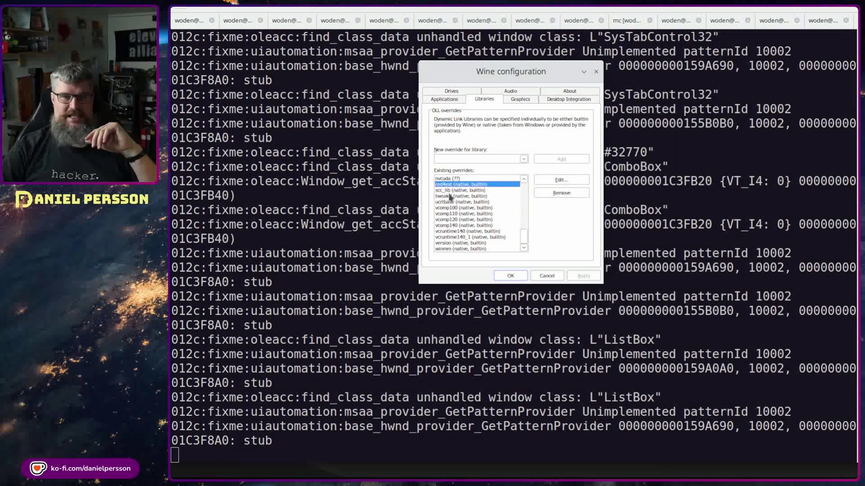
left_click(450, 191)
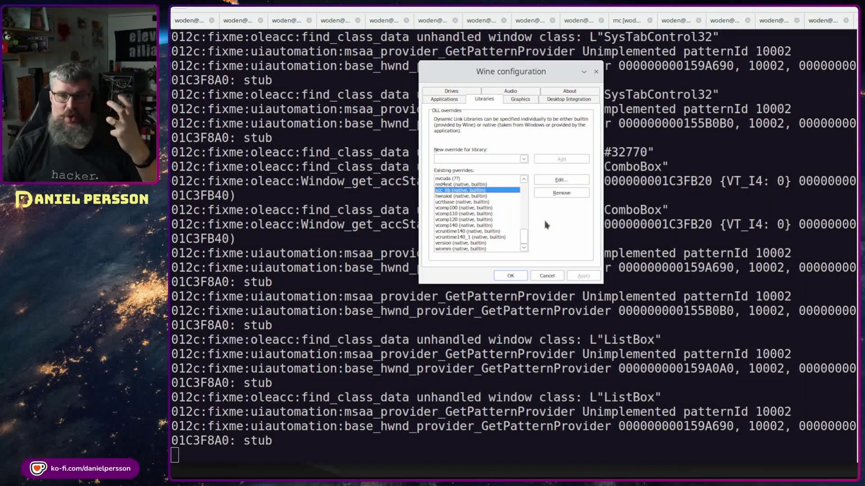
Close Wine configuration without saving, then cancel the current-prefix and choose-a-wineprefix dialogs to exit Winetricks.
left_click(542, 276)
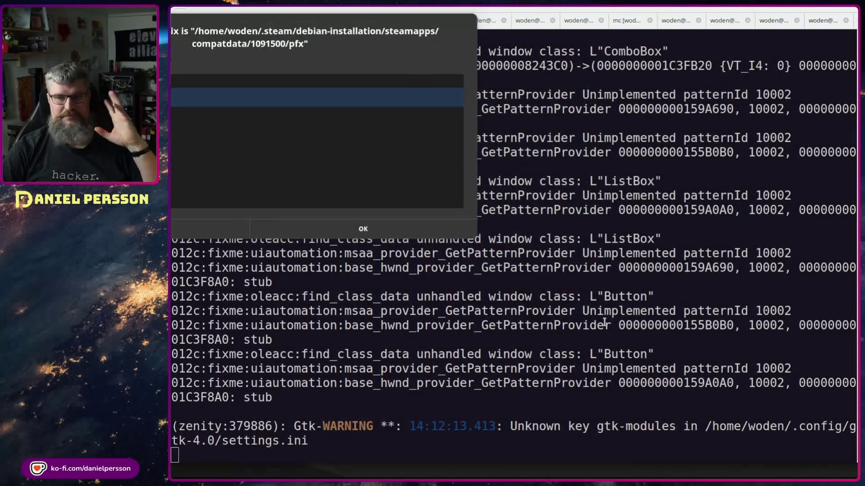
left_click(210, 229)
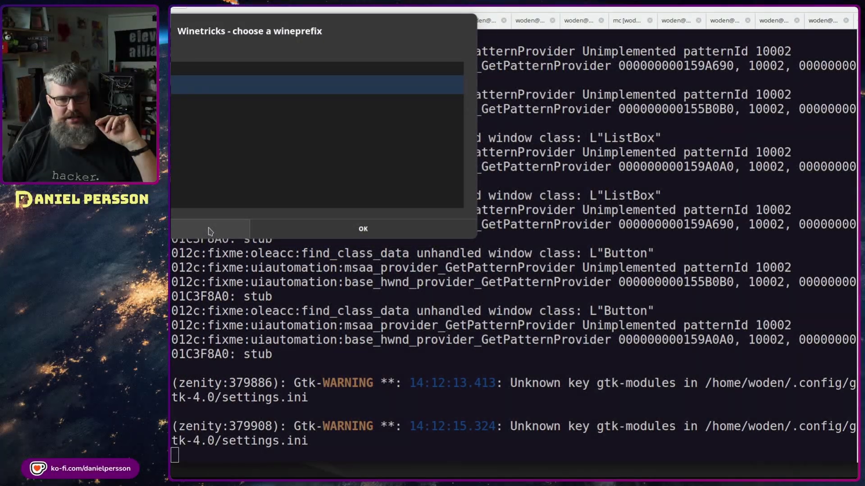
left_click(212, 226)
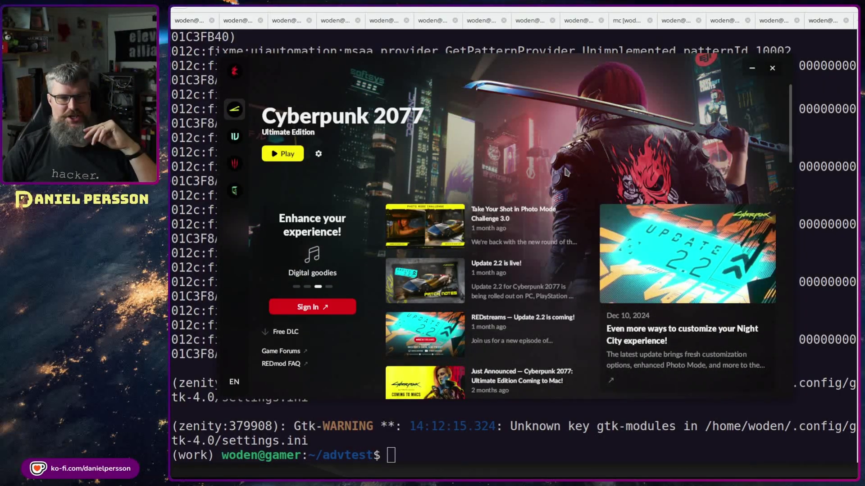
Open the Cyberpunk 2077 launcher's settings beside Play to confirm Enable mods is on.
left_click(318, 154)
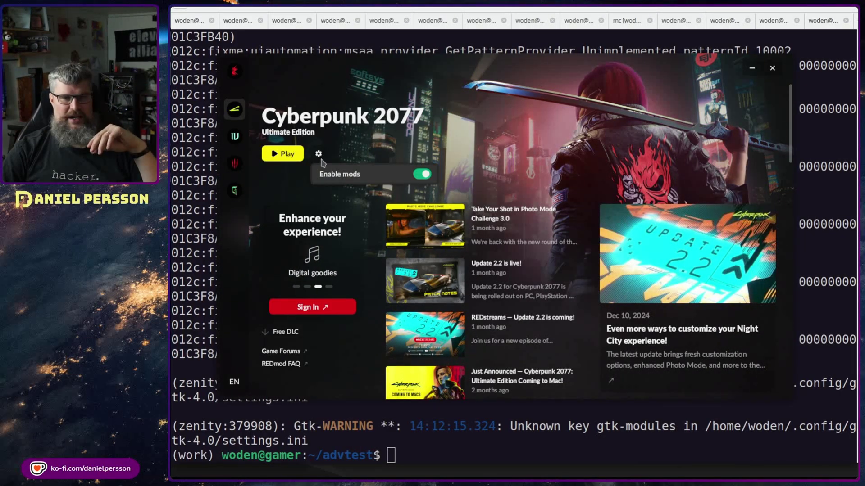